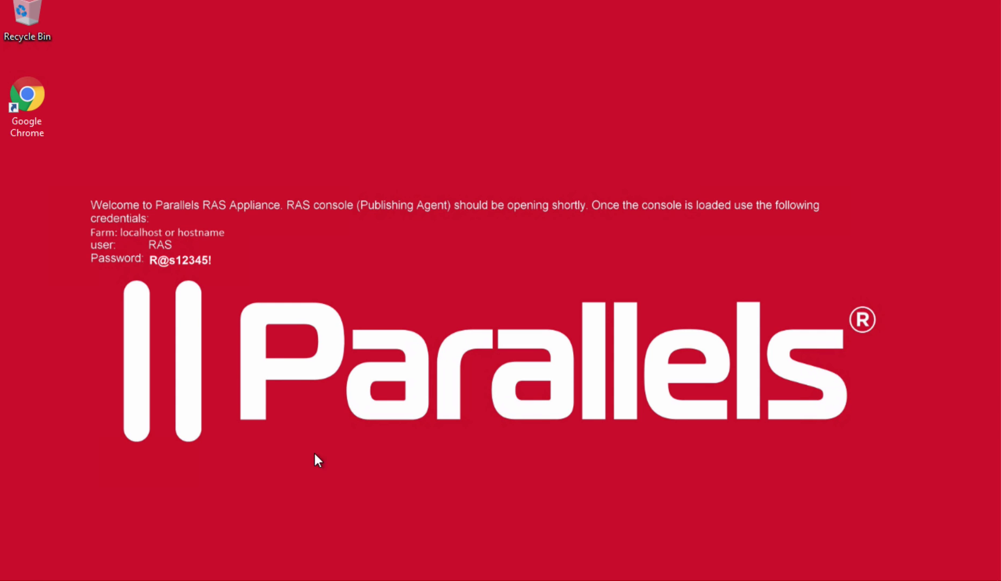
Step: Launch the Parallels RAS Console from the Start menu and log in to the farm
key("super")
left_click(151, 266)
key("Return")
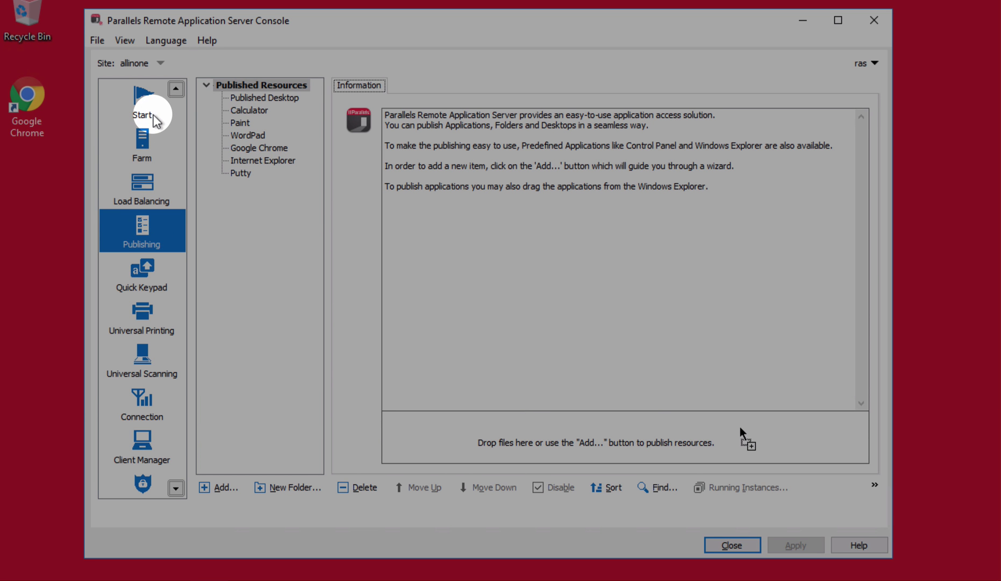
Step: Publish Word 2016 and Excel 2016 from localhost with the Publish Applications wizard
left_click(156, 119)
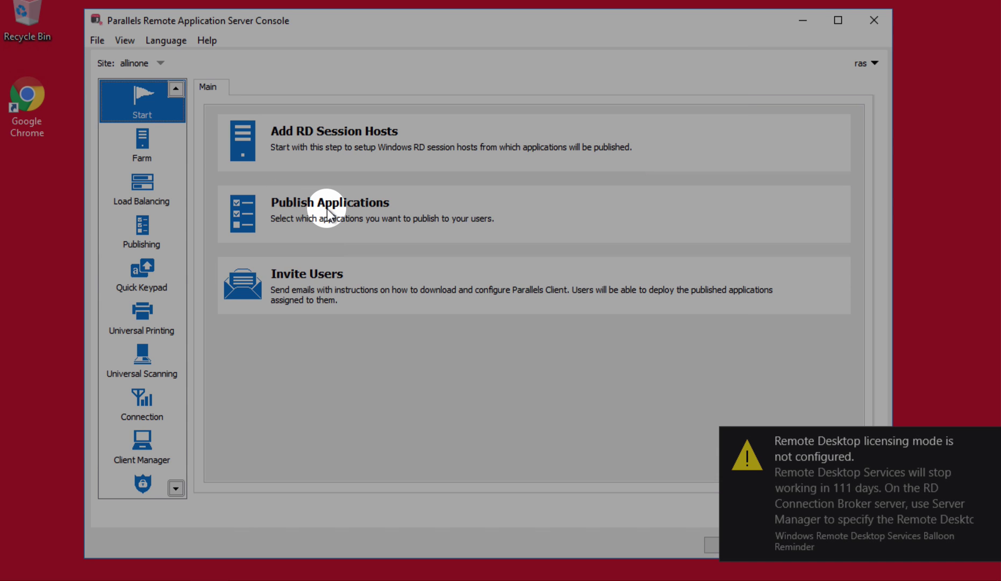
left_click(327, 209)
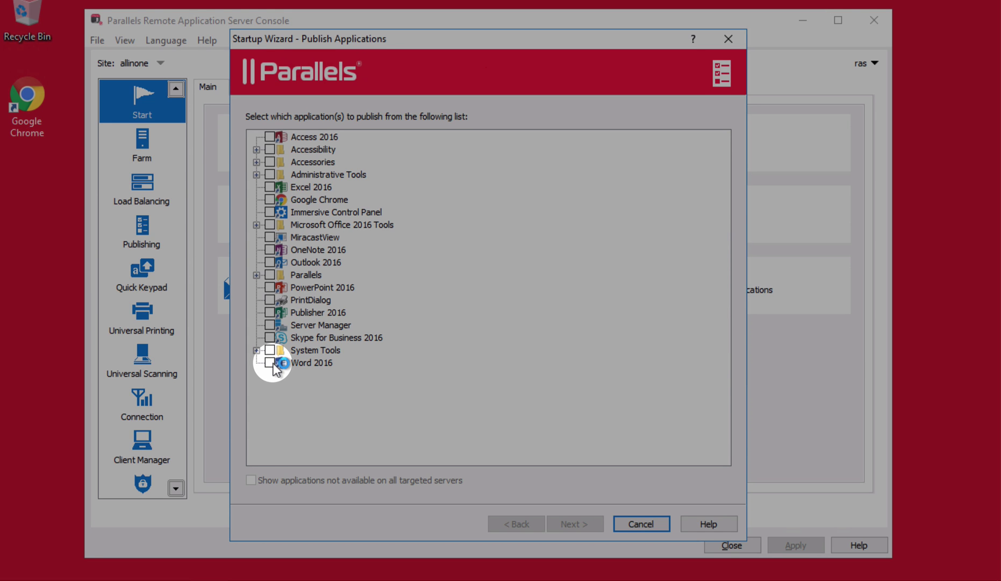
left_click(270, 363)
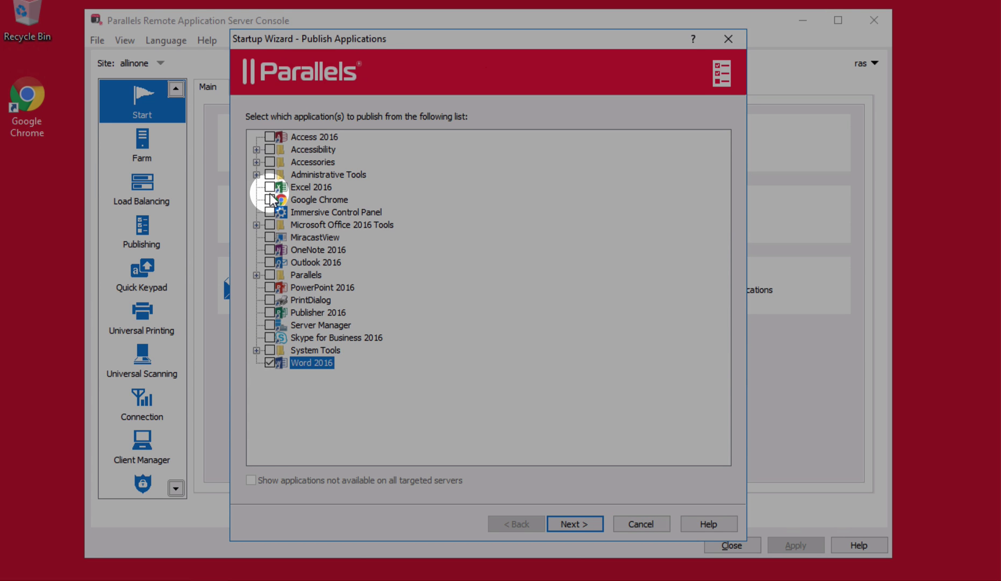
left_click(270, 187)
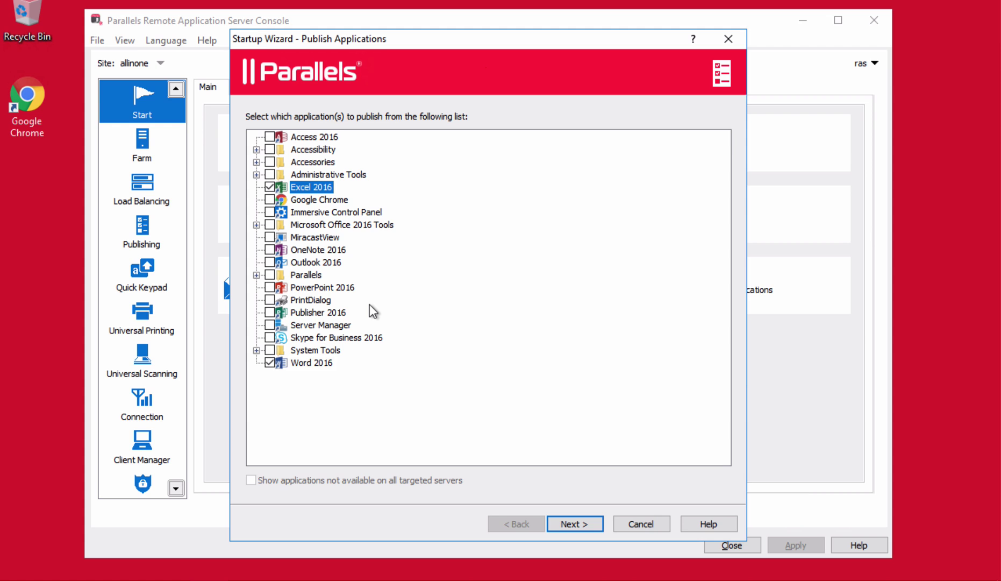
left_click(572, 525)
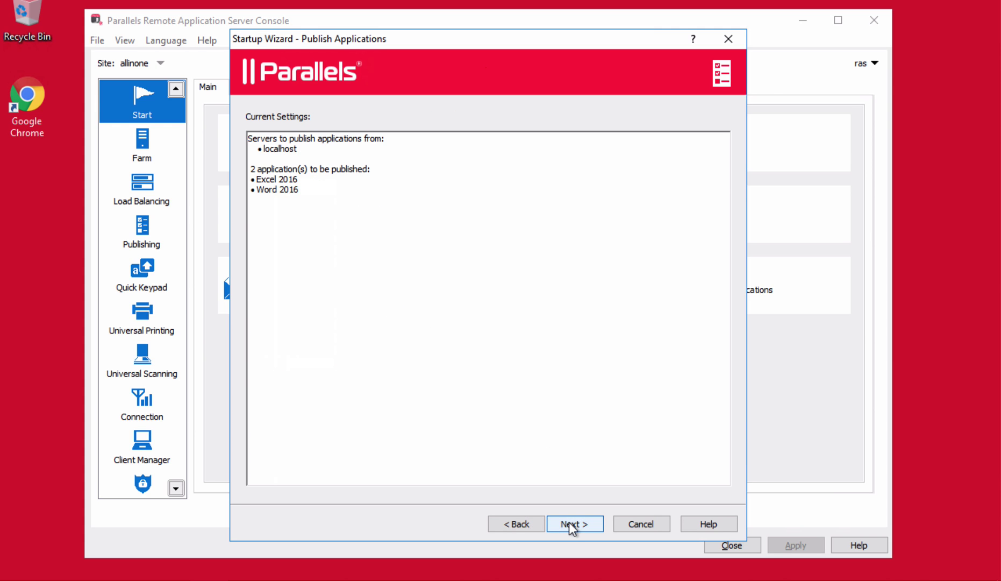
left_click(572, 525)
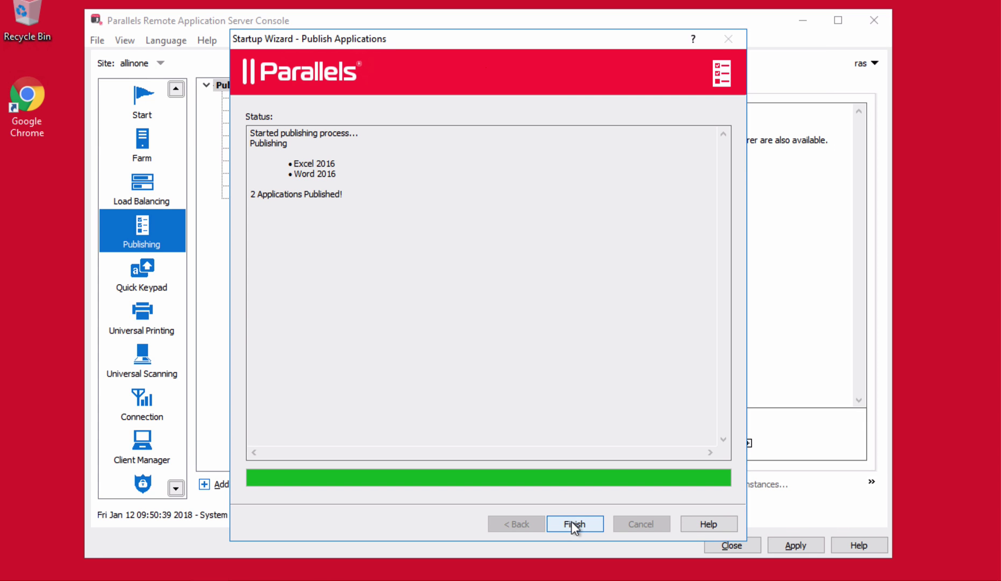
left_click(575, 523)
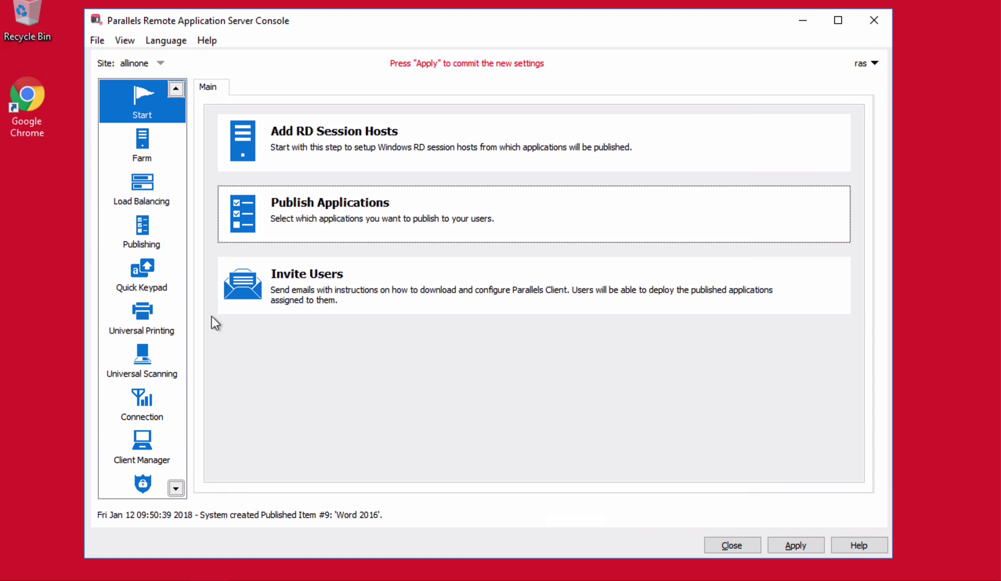
Step: Select the published Excel 2016 and review its Publish From, Application and Filtering settings
left_click(149, 236)
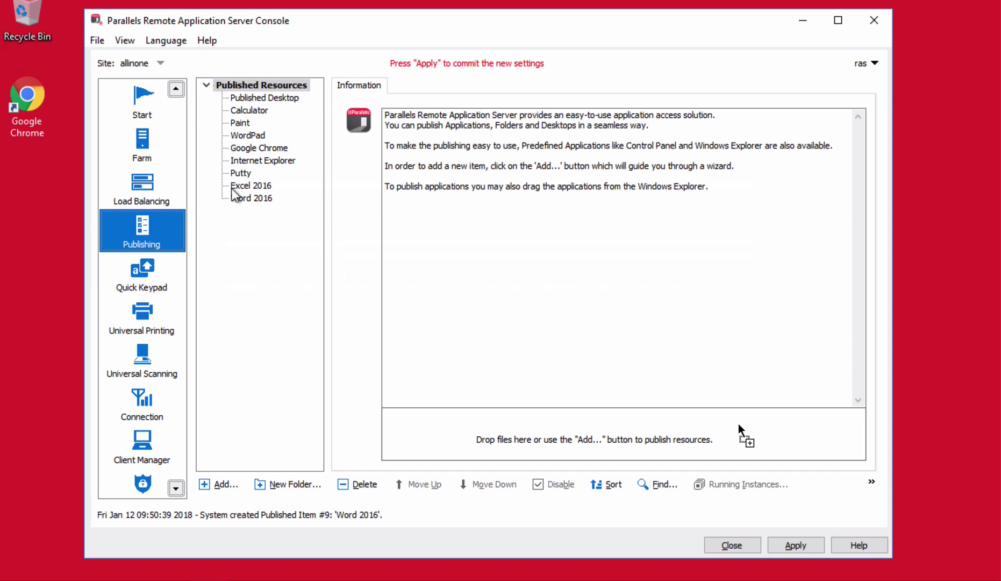
left_click(238, 186)
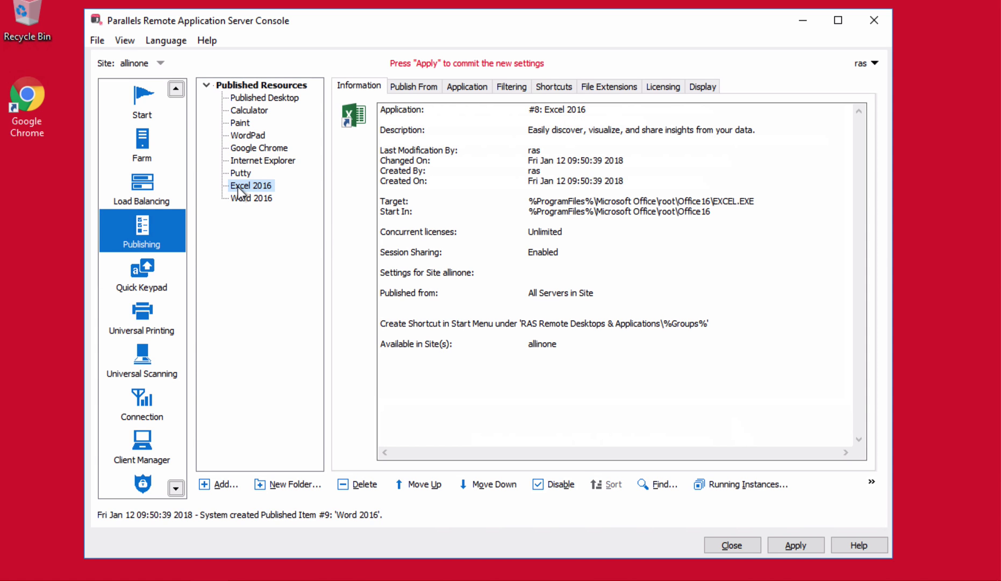
left_click(411, 87)
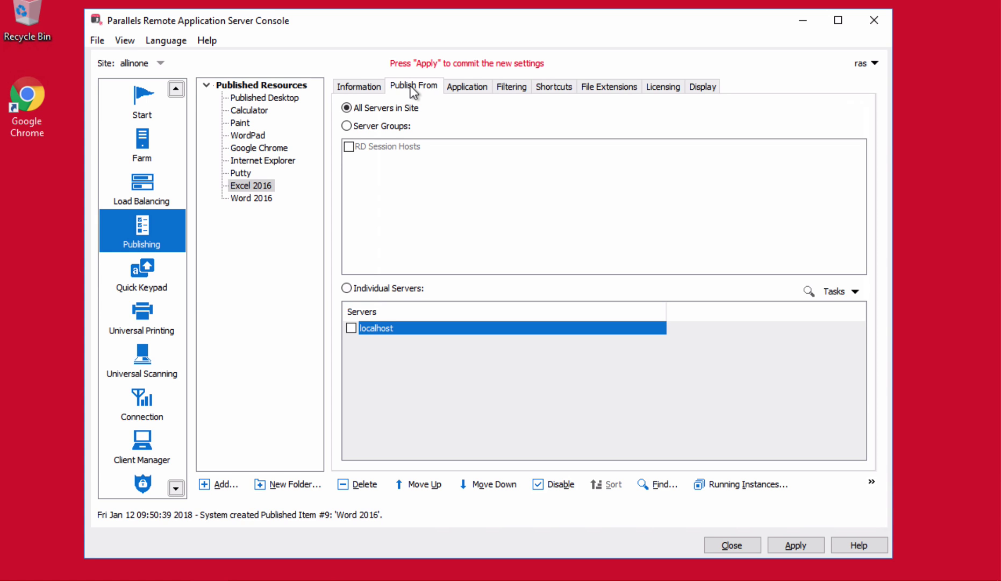
left_click(479, 87)
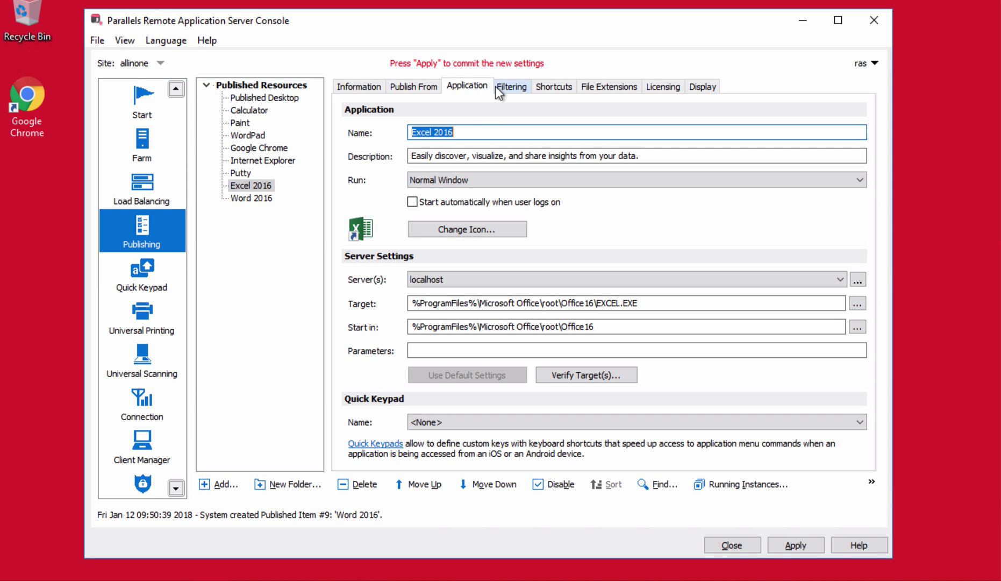
left_click(496, 86)
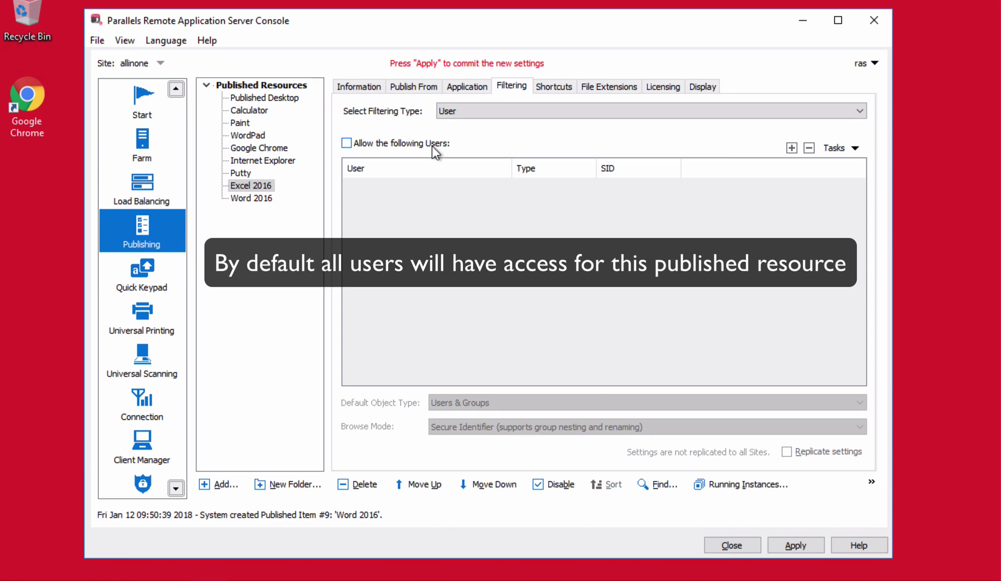
Step: Restrict Excel 2016 access to one verified user through User filtering
left_click(397, 144)
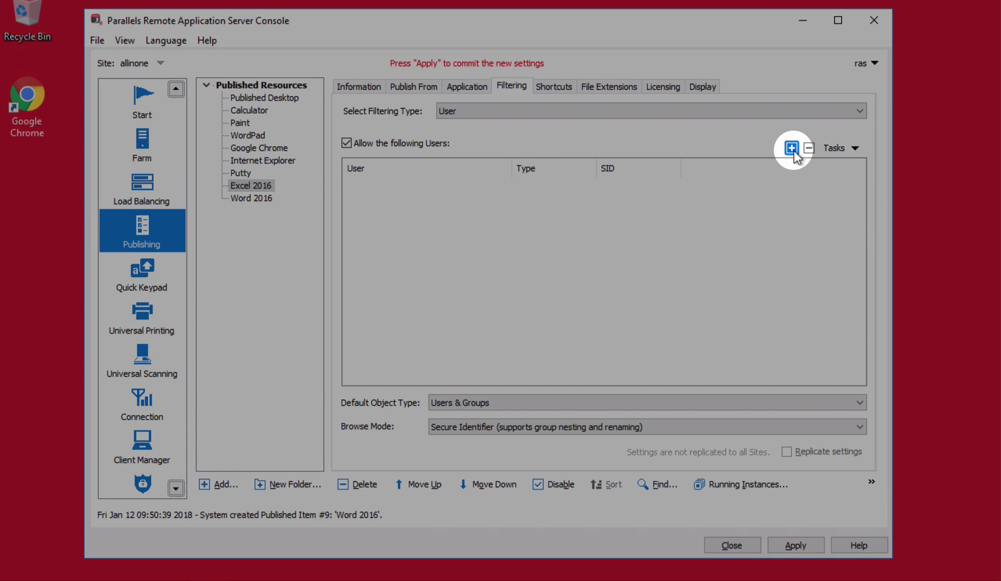
left_click(793, 150)
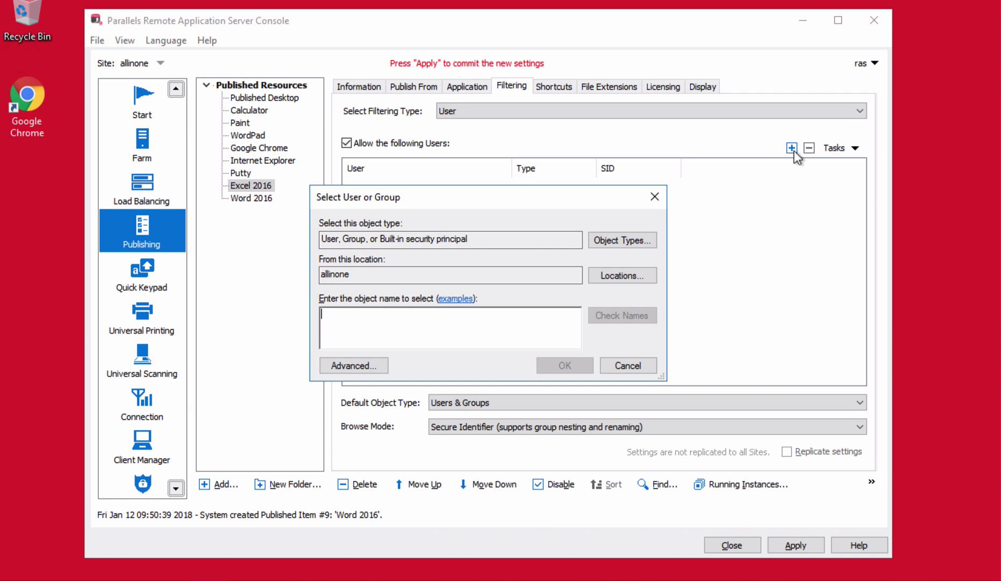
type("ras")
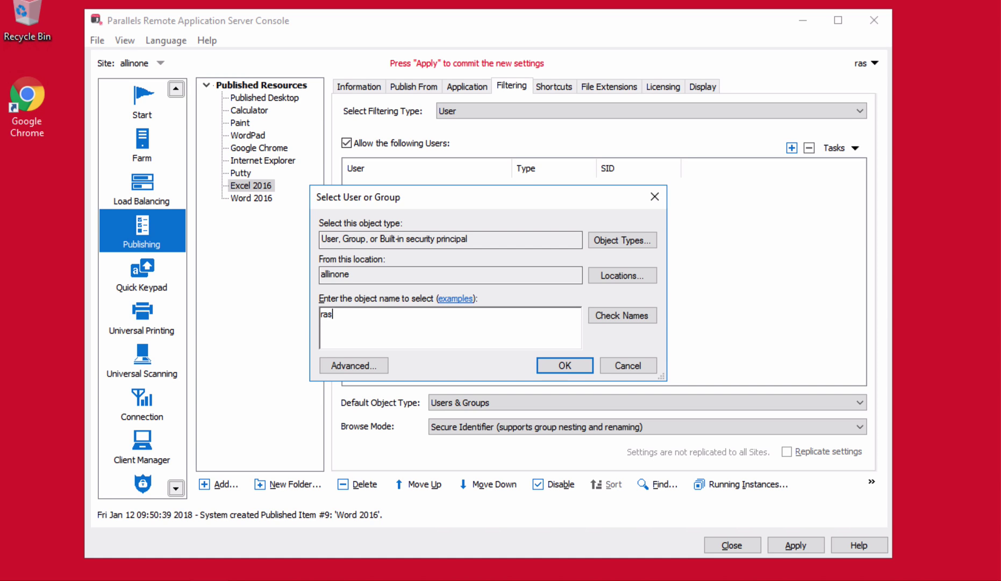
left_click(621, 316)
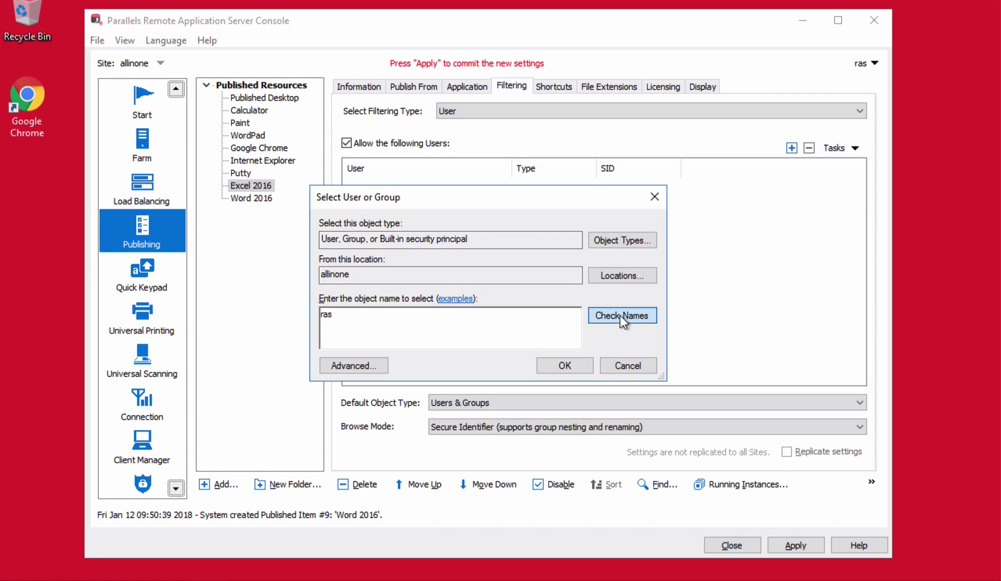
left_click(573, 361)
Step: Keep User as the filtering type and return to Excel 2016's Application settings
left_click(490, 113)
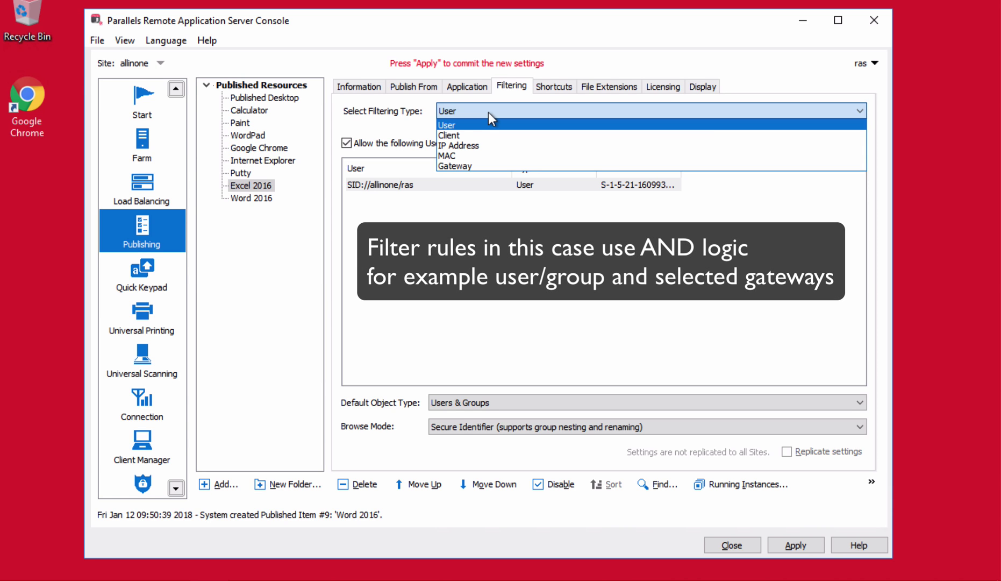
left_click(788, 93)
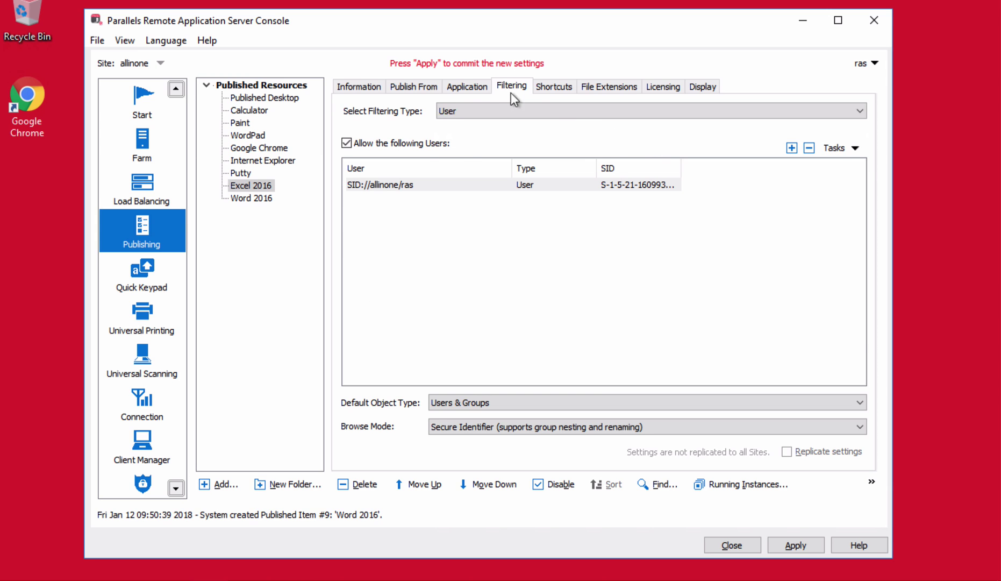
left_click(468, 87)
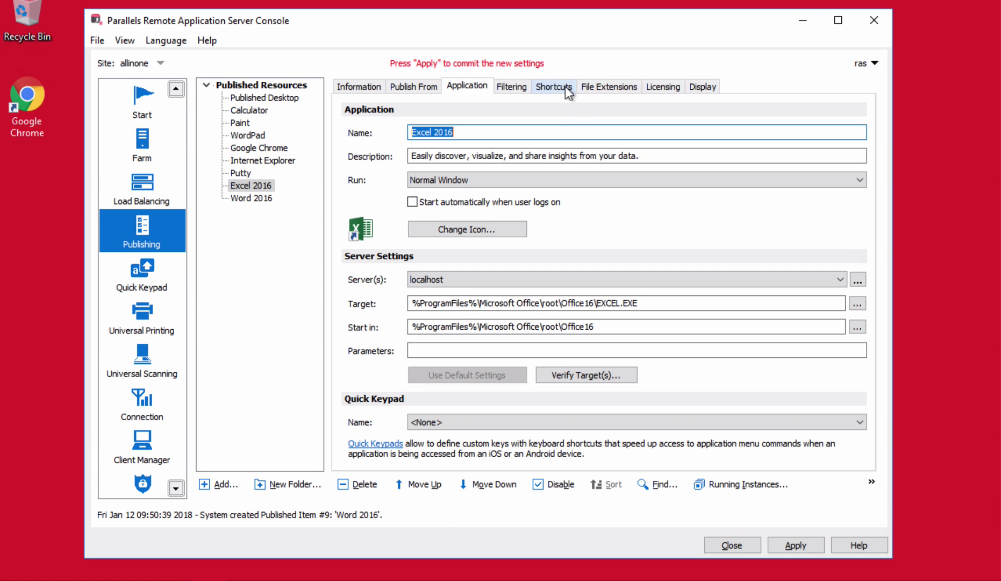
Step: Stop Excel 2016's licensing from inheriting default settings, then start adding a new published item
left_click(566, 87)
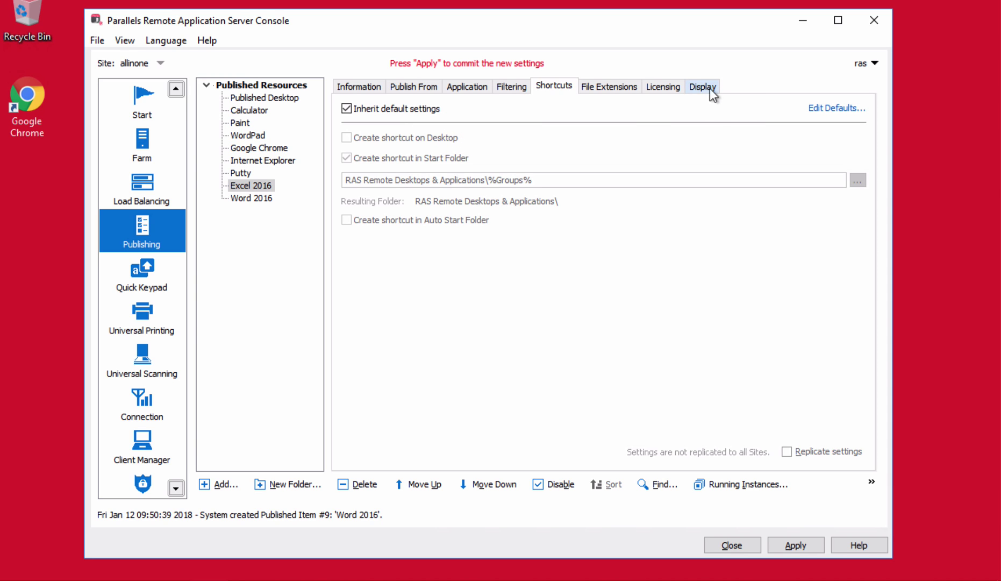
left_click(668, 86)
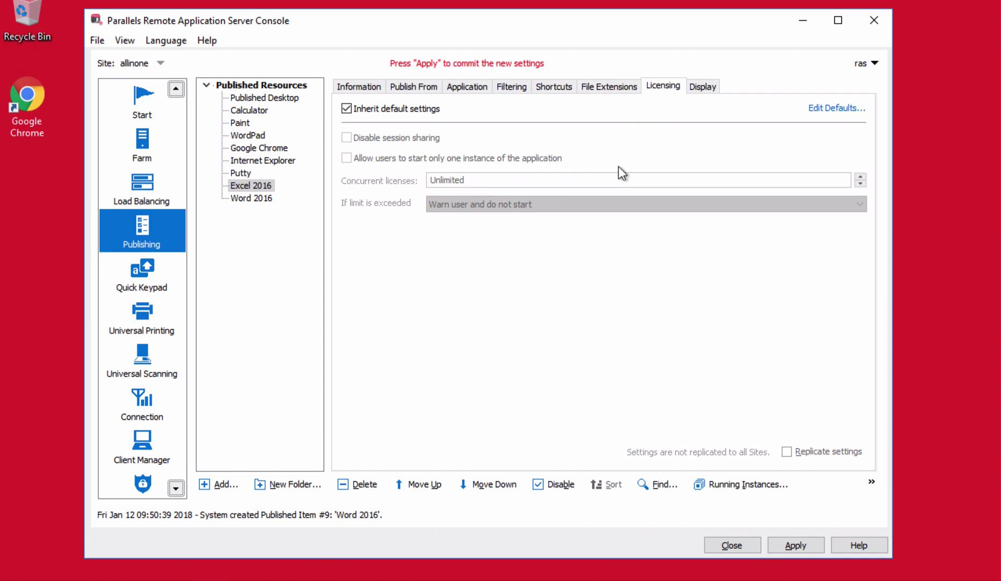
left_click(346, 108)
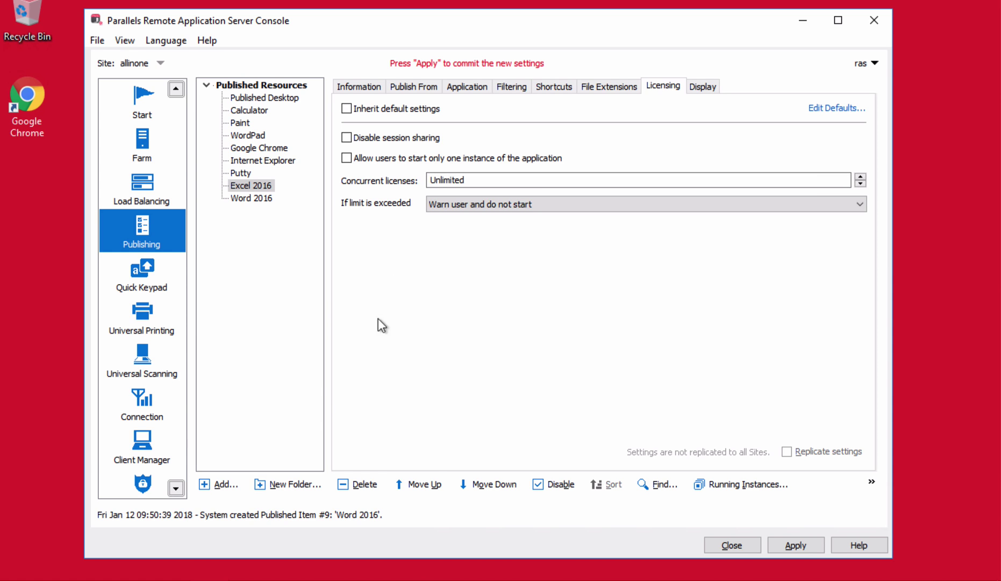
left_click(230, 485)
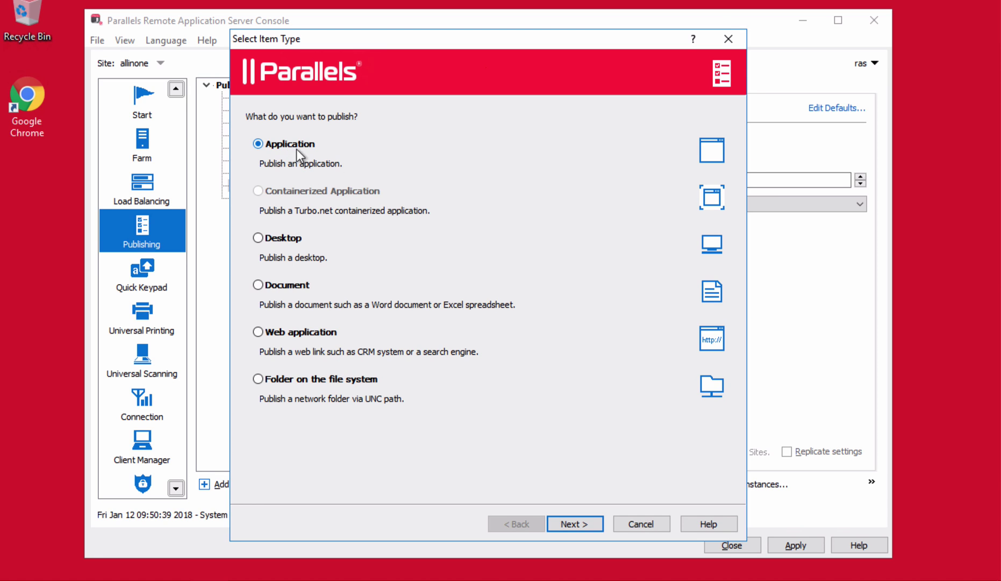
Step: Publish a full-screen RD Session Host desktop named 'Desktop' and apply the settings
left_click(265, 238)
left_click(587, 524)
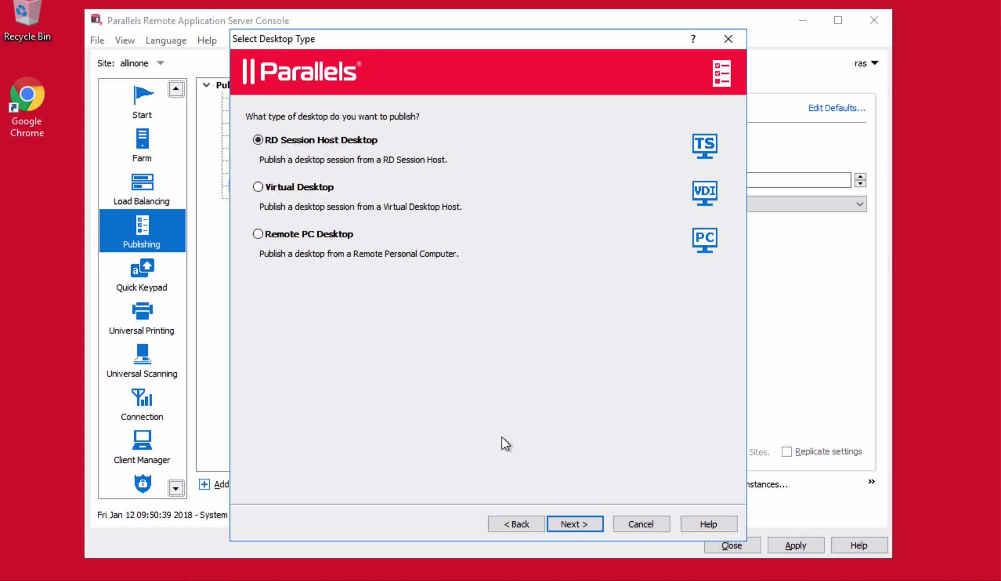
left_click(581, 524)
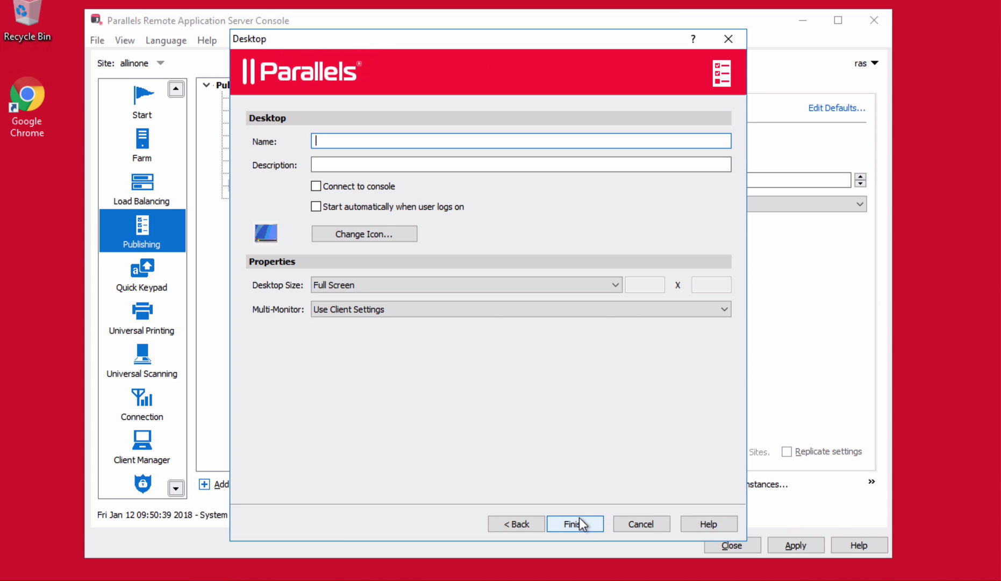
type("Desktop")
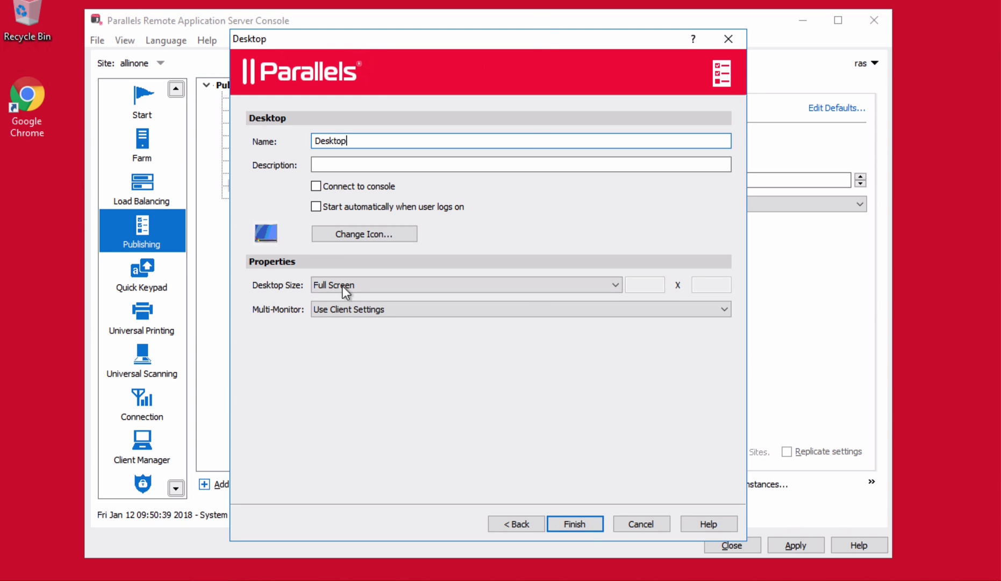
left_click(582, 527)
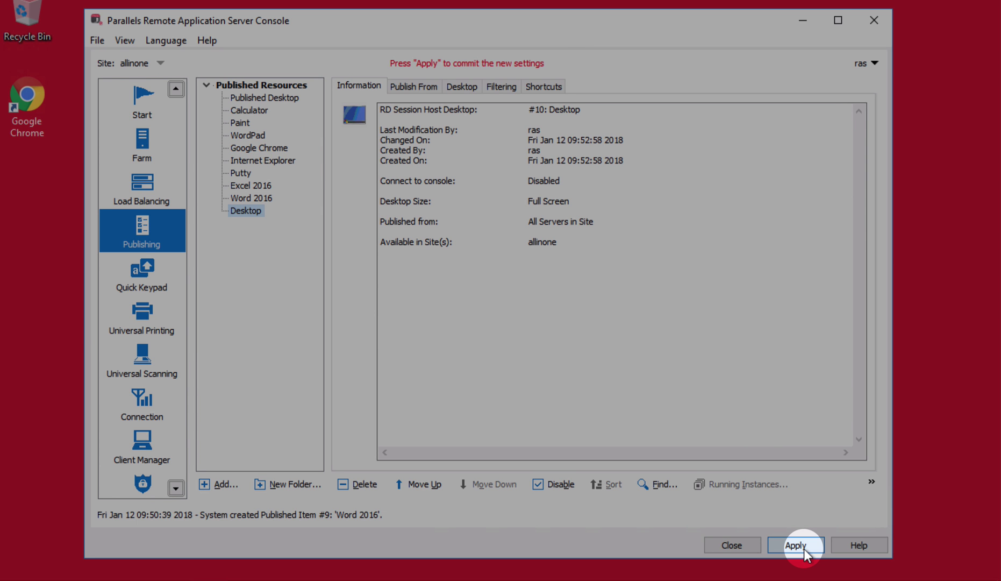
left_click(798, 546)
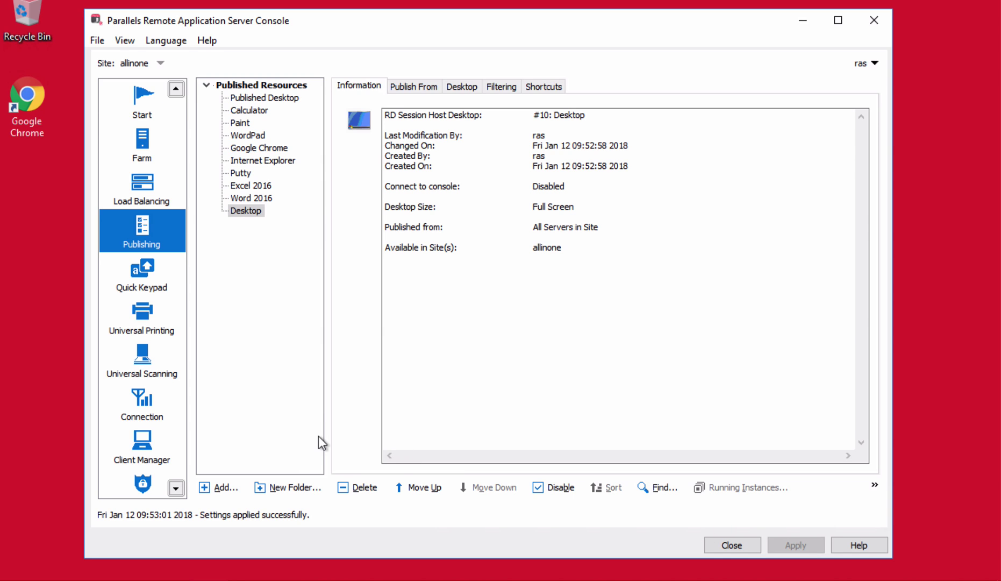
Step: Launch Chrome and browse to localhost to reach the Parallels HTML5 Client login page
double_click(27, 107)
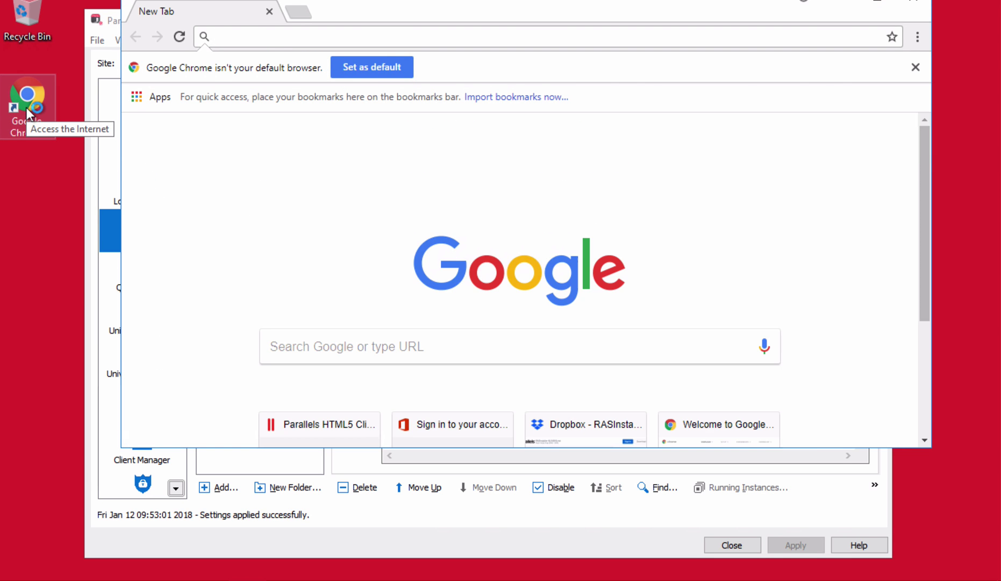
type("localhost")
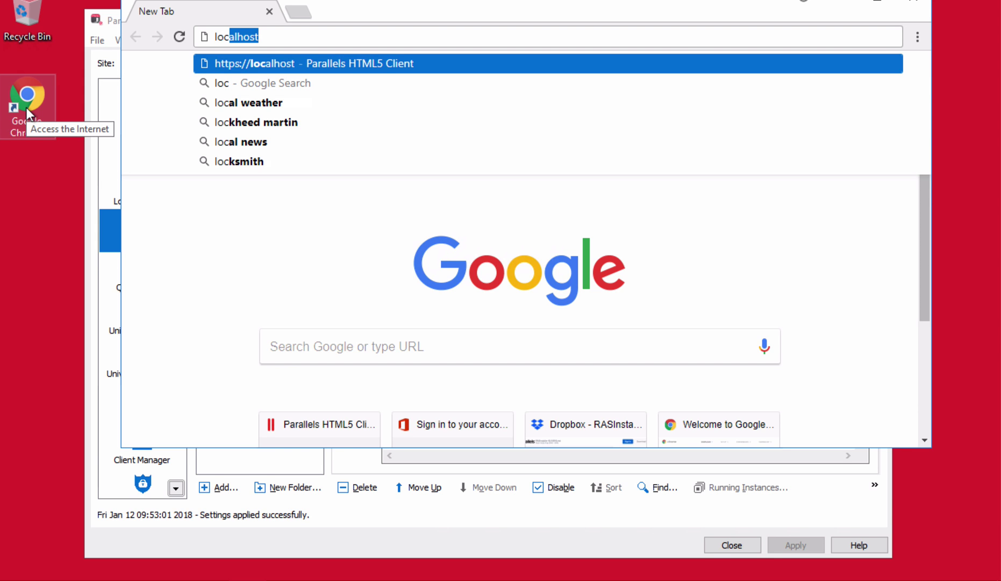
key("Down")
key("Up")
key("Return")
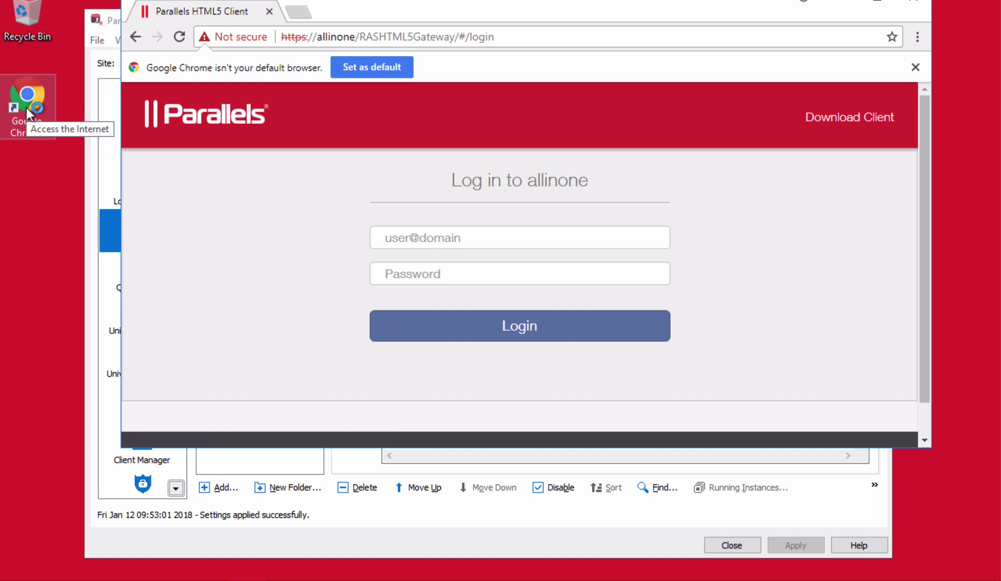
Step: Sign in with the RAS username and password, choosing to keep the browser-based client
left_click(404, 235)
type("ras")
key("Tab")
type("password")
left_click(495, 322)
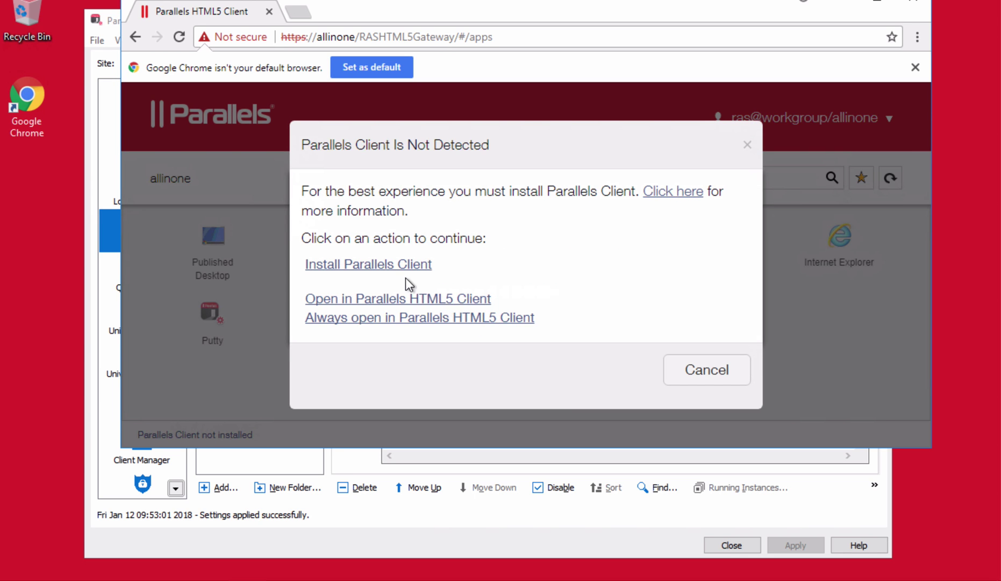
left_click(417, 298)
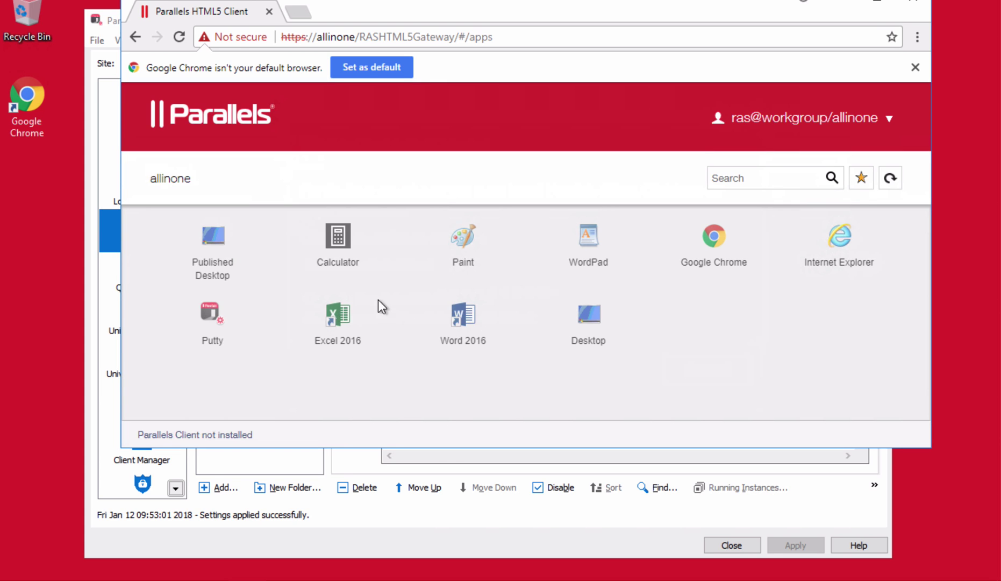